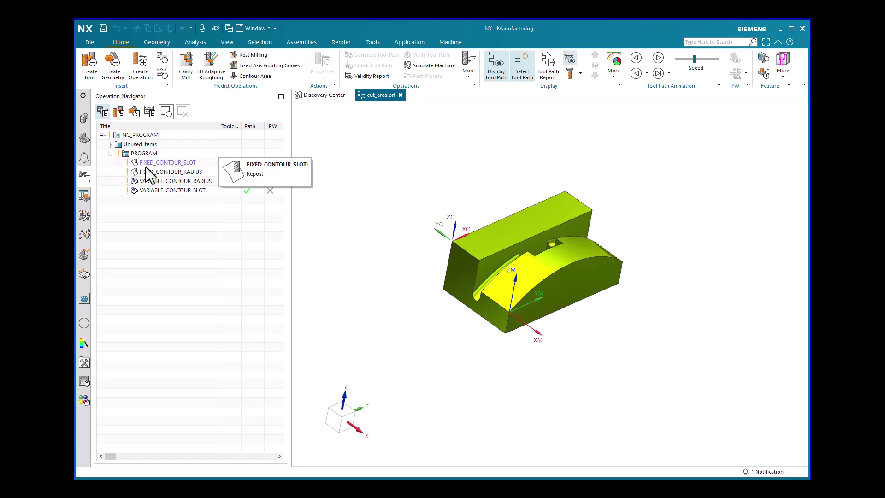
Step: Edit the FIXED_CONTOUR_SLOT operation and generate its tool path
{"action": "right_click", "coordinate": [178, 162]}
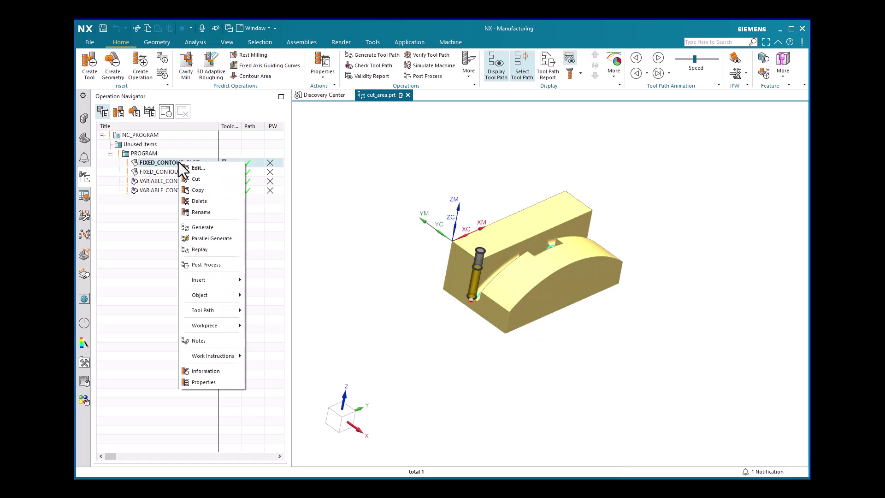
{"action": "left_click", "coordinate": [203, 167]}
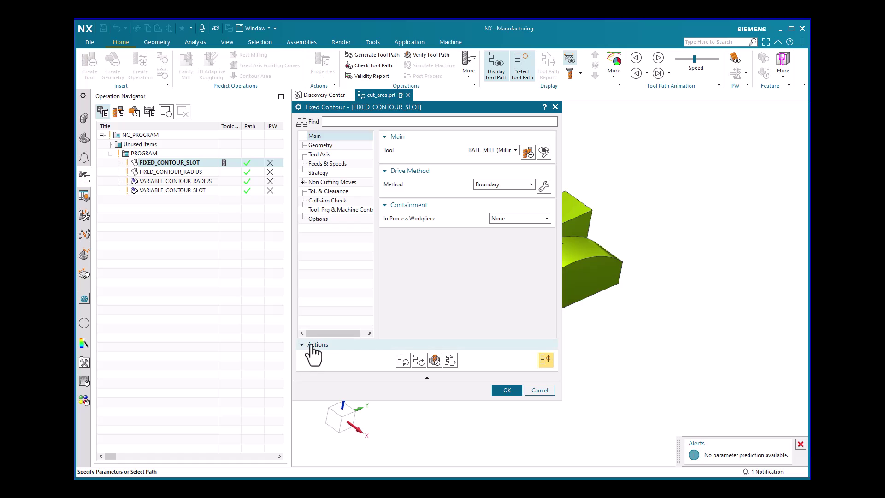
{"action": "left_click", "coordinate": [406, 364]}
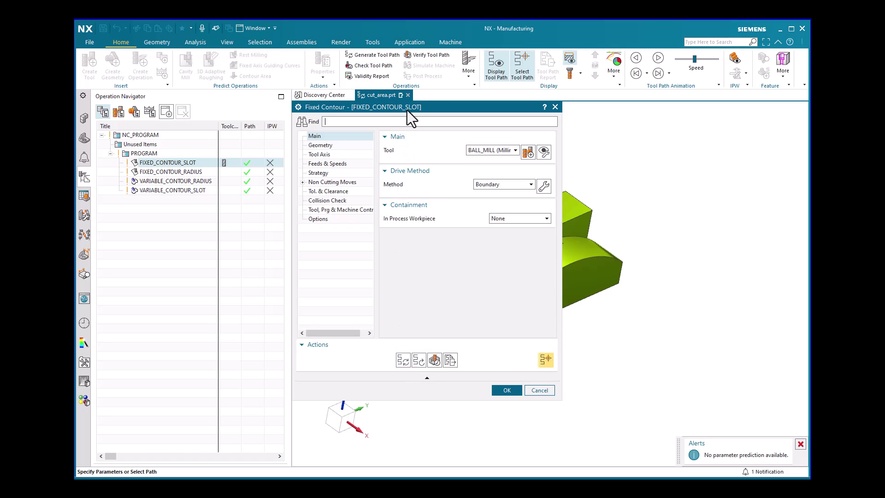
Step: Inspect the generated tool path along the curved slot from several orbited viewpoints
{"action": "left_click_drag", "start_coordinate": [407, 109], "coordinate": [278, 107]}
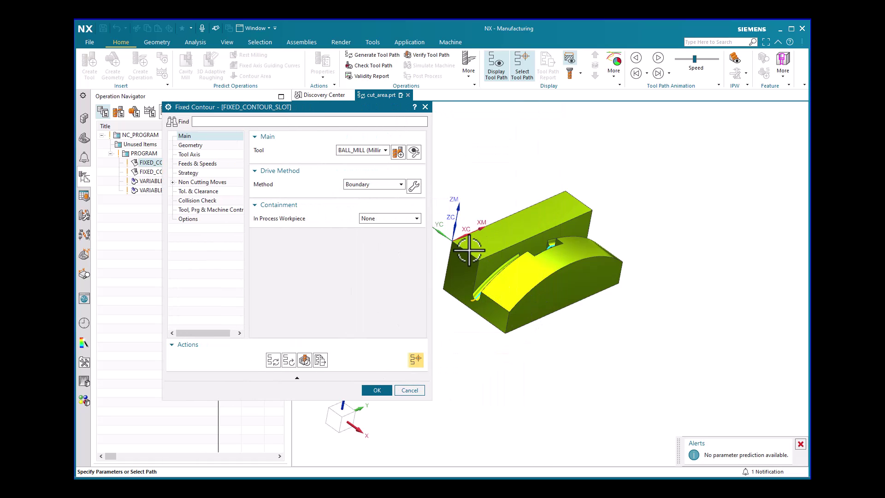
{"action": "scroll", "coordinate": [469, 249], "scroll_direction": "up", "scroll_amount": 3}
{"action": "middle_click_drag", "start_coordinate": [500, 256], "coordinate": [490, 278]}
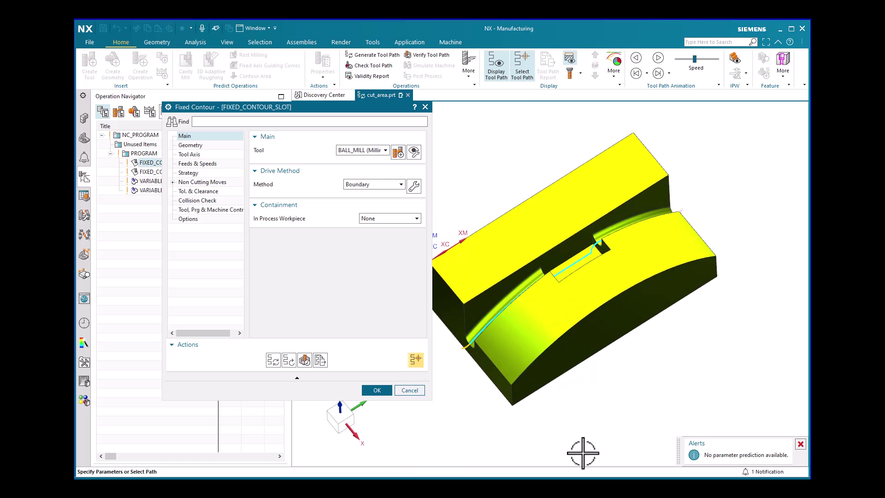
{"action": "mouse_move", "coordinate": [575, 296]}
{"action": "middle_mouse_down"}
{"action": "mouse_move", "coordinate": [543, 312]}
{"action": "mouse_move", "coordinate": [574, 305]}
{"action": "middle_mouse_up"}
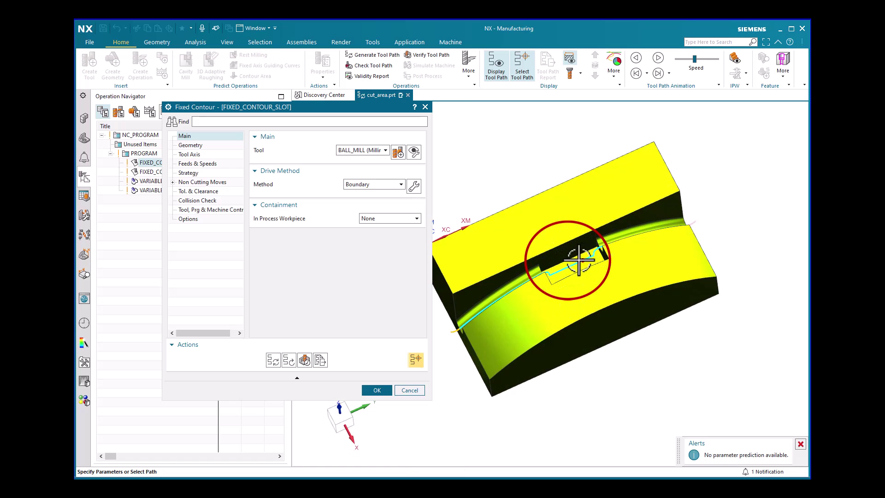
{"action": "middle_click", "coordinate": [582, 261]}
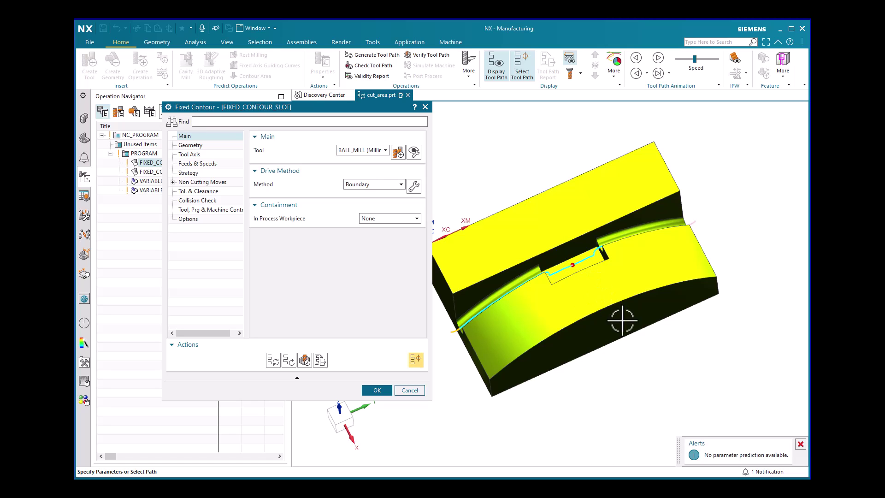
{"action": "middle_click_drag", "start_coordinate": [561, 273], "coordinate": [538, 279]}
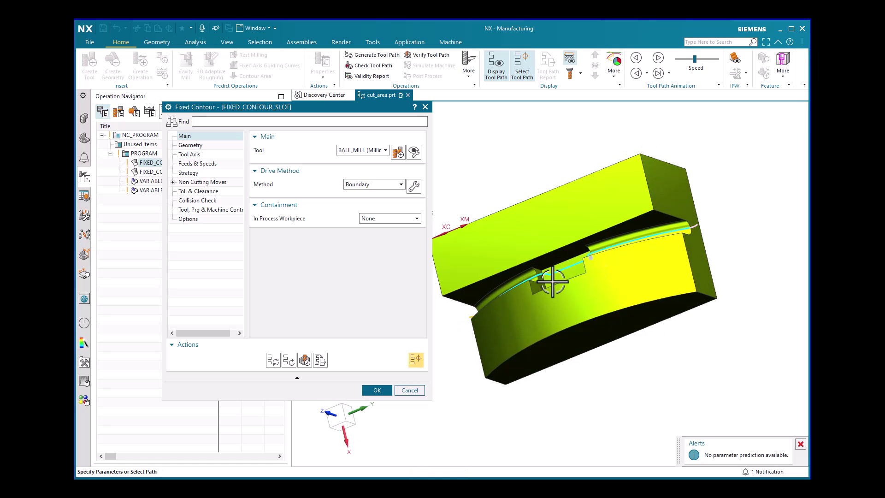
{"action": "middle_click_drag", "start_coordinate": [553, 282], "coordinate": [579, 272]}
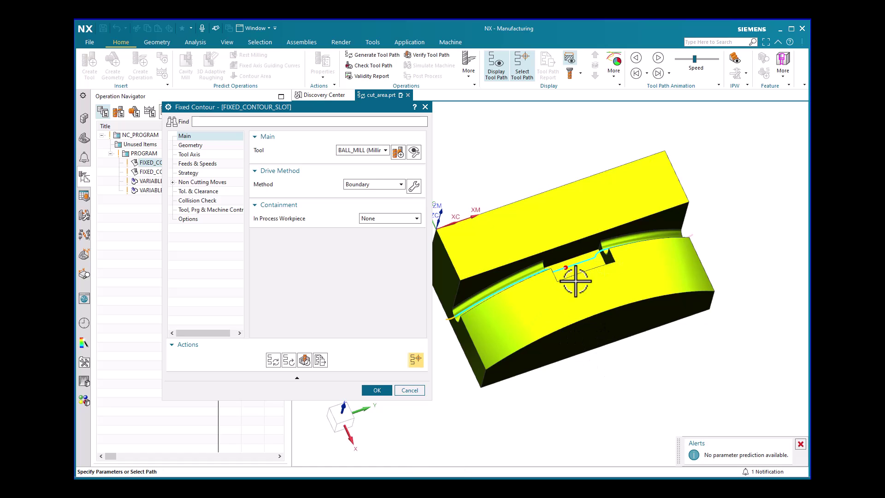
{"action": "left_click", "coordinate": [566, 267]}
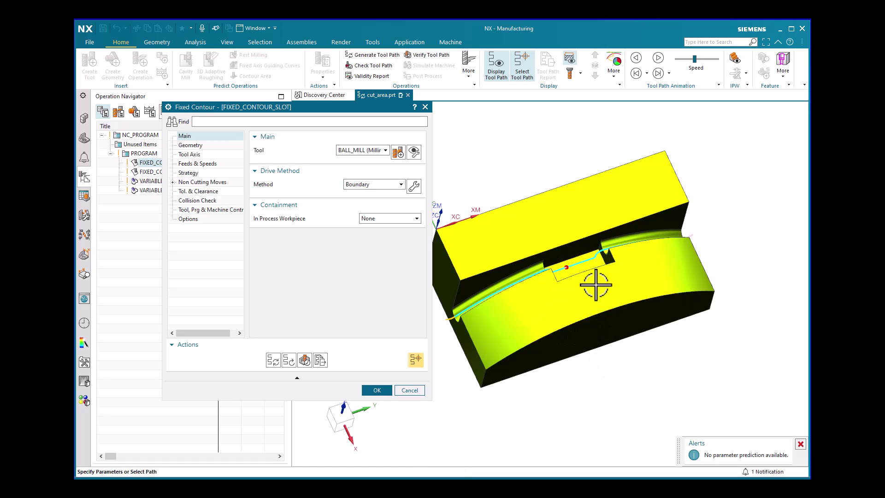
{"action": "left_click", "coordinate": [589, 260]}
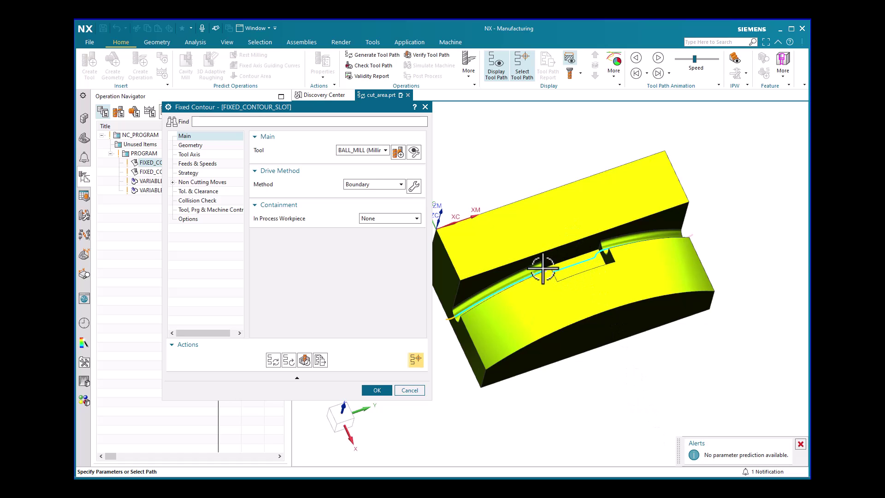
{"action": "left_click", "coordinate": [611, 245]}
Step: Specify the lower and upper swept slot faces as the operation's cut area
{"action": "left_click", "coordinate": [200, 147]}
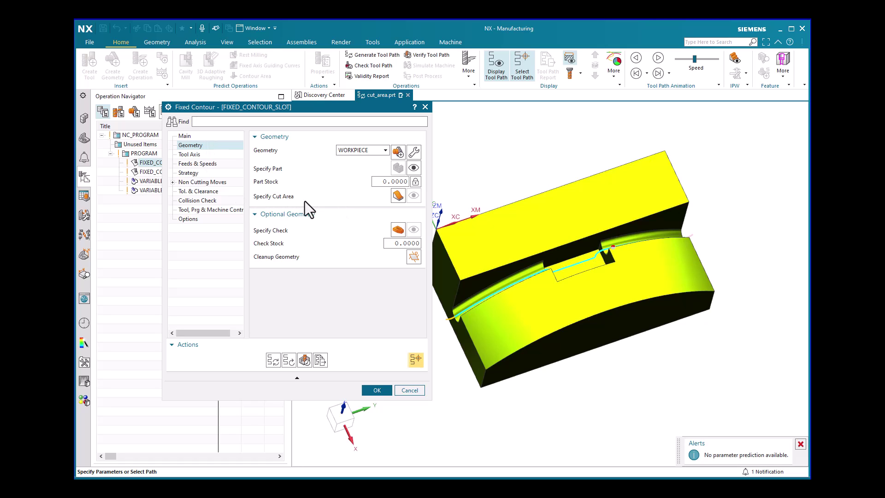
{"action": "left_click", "coordinate": [398, 196]}
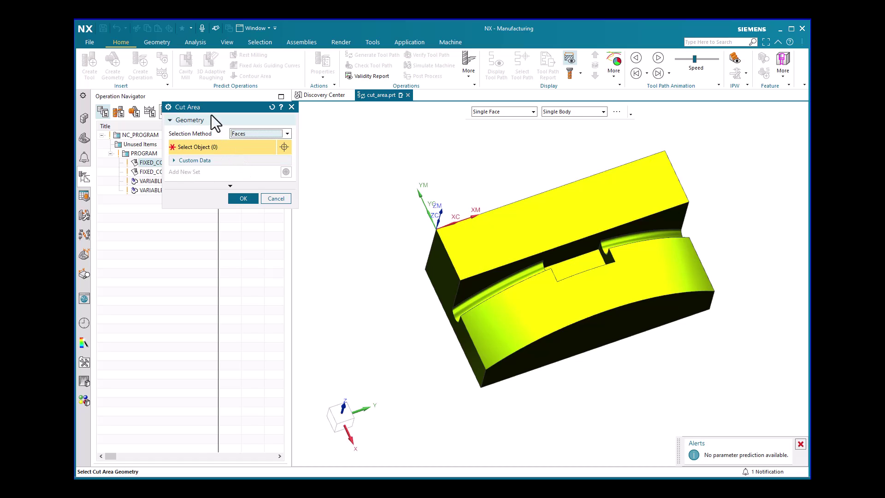
{"action": "left_click_drag", "start_coordinate": [212, 109], "coordinate": [306, 165]}
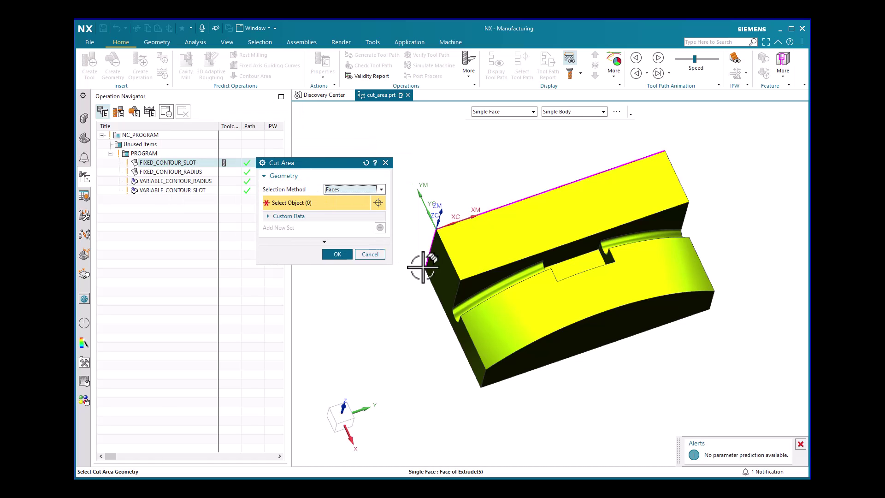
{"action": "left_click", "coordinate": [478, 300]}
{"action": "middle_click_drag", "start_coordinate": [510, 352], "coordinate": [516, 327]}
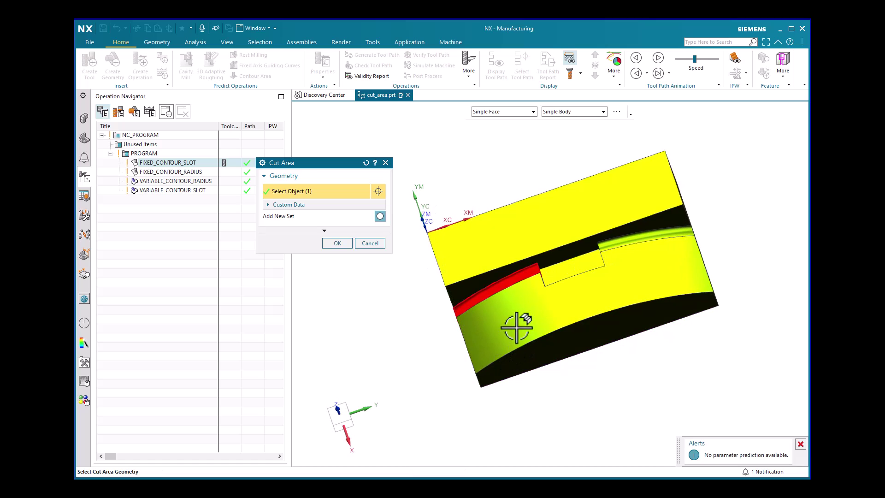
{"action": "left_click", "coordinate": [616, 244]}
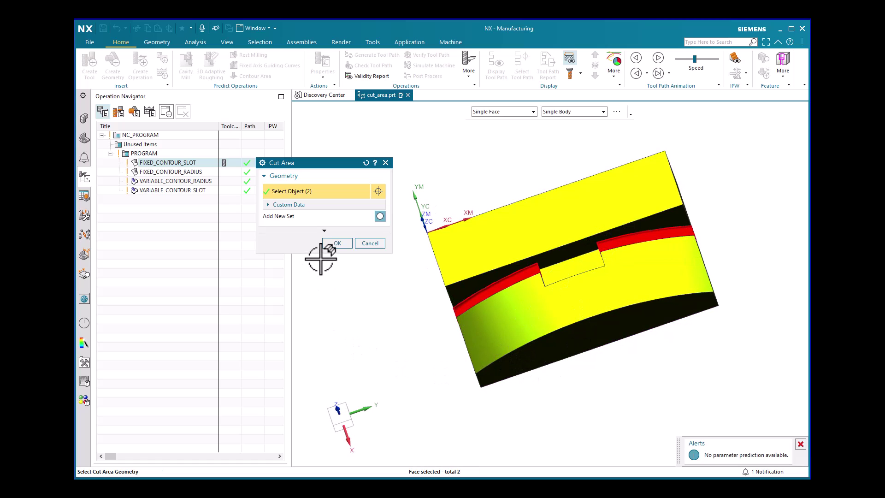
{"action": "left_click", "coordinate": [349, 243]}
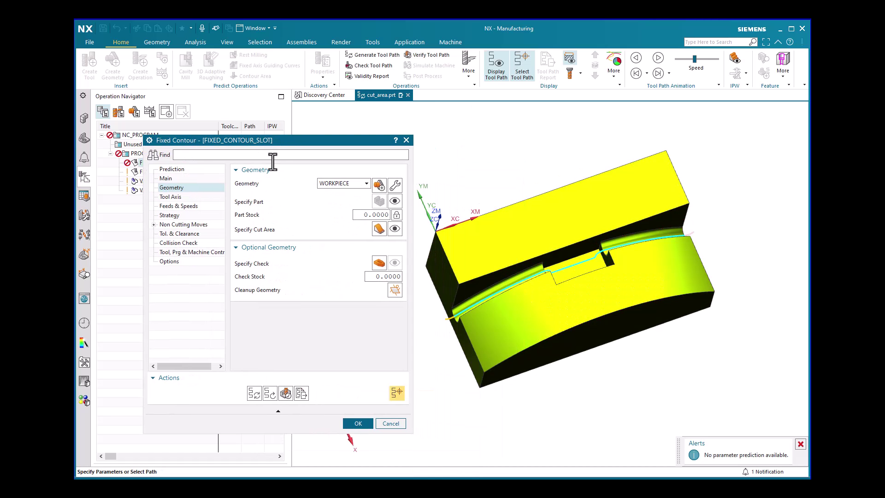
Step: Display the cut area faces on the part and orbit to check them
{"action": "left_click", "coordinate": [397, 233]}
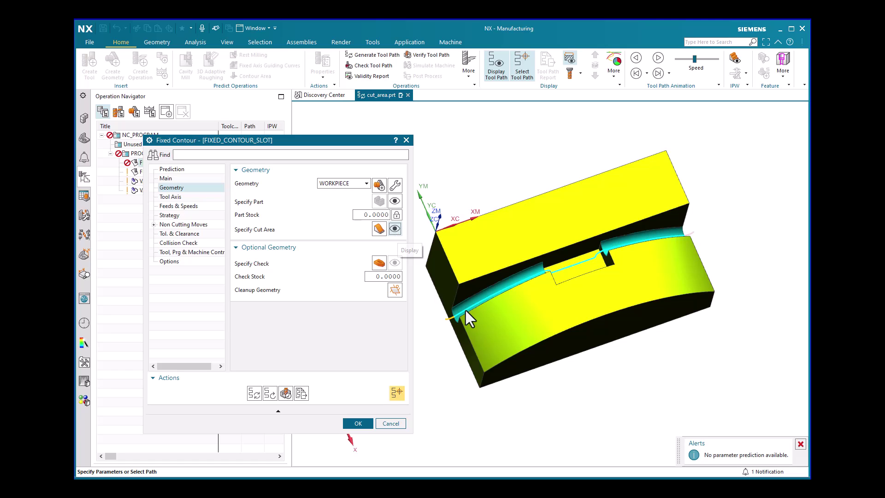
{"action": "middle_click_drag", "start_coordinate": [513, 290], "coordinate": [459, 297]}
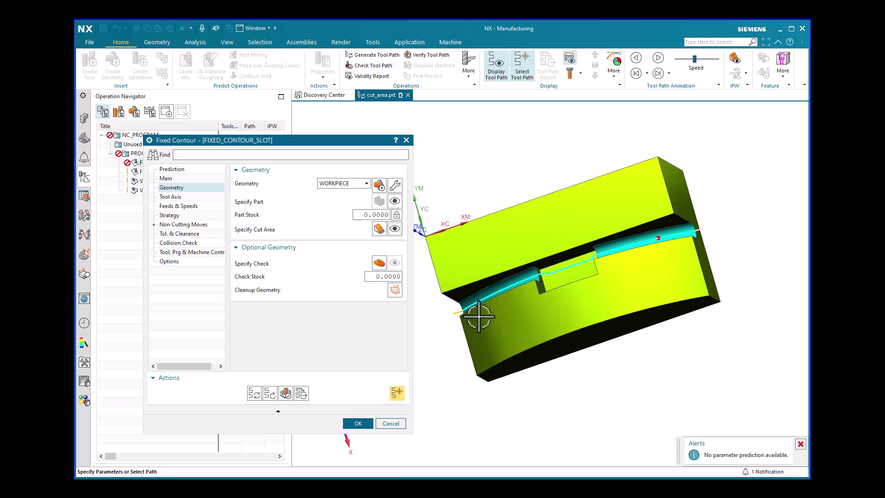
{"action": "middle_click_drag", "start_coordinate": [480, 312], "coordinate": [367, 389]}
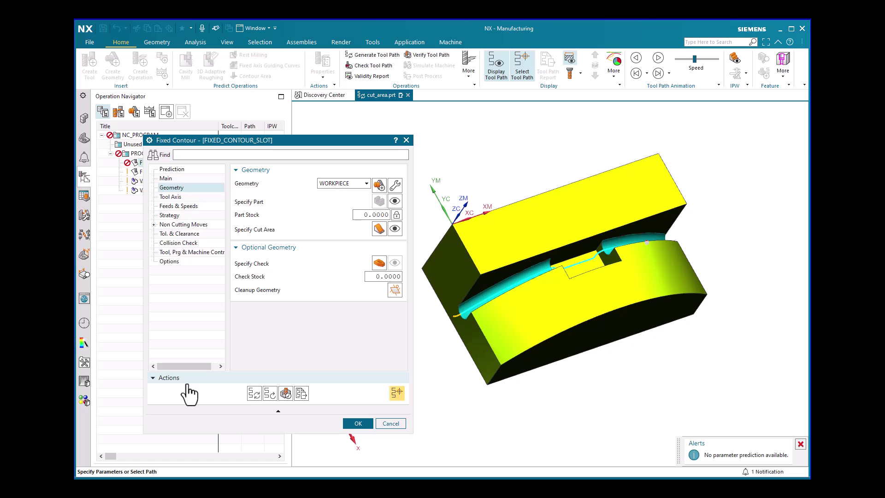
Step: Regenerate the tool path within the cut area and view it from above
{"action": "left_click", "coordinate": [254, 393]}
{"action": "middle_click_drag", "start_coordinate": [571, 318], "coordinate": [533, 296]}
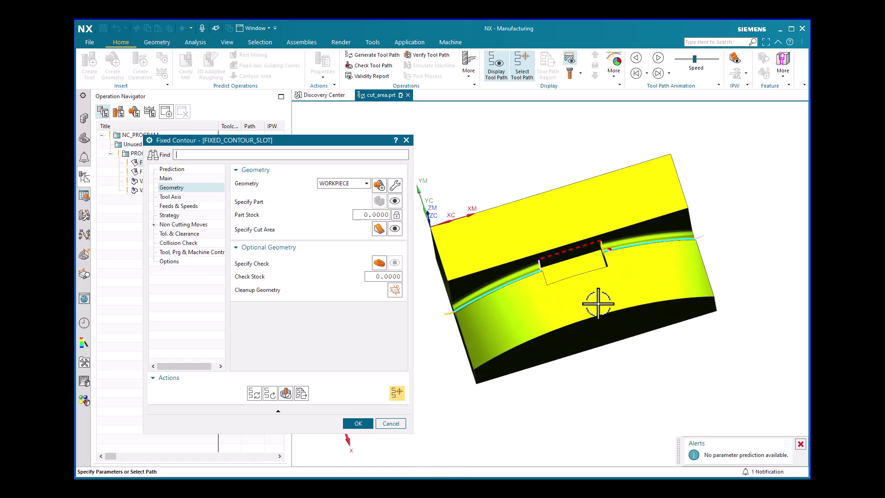
{"action": "middle_click_drag", "start_coordinate": [598, 303], "coordinate": [599, 286]}
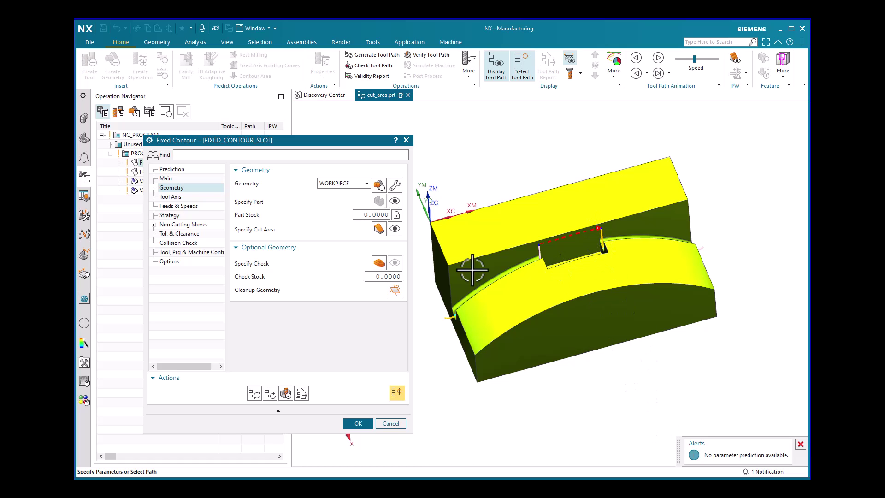
{"action": "middle_click_drag", "start_coordinate": [508, 300], "coordinate": [521, 311]}
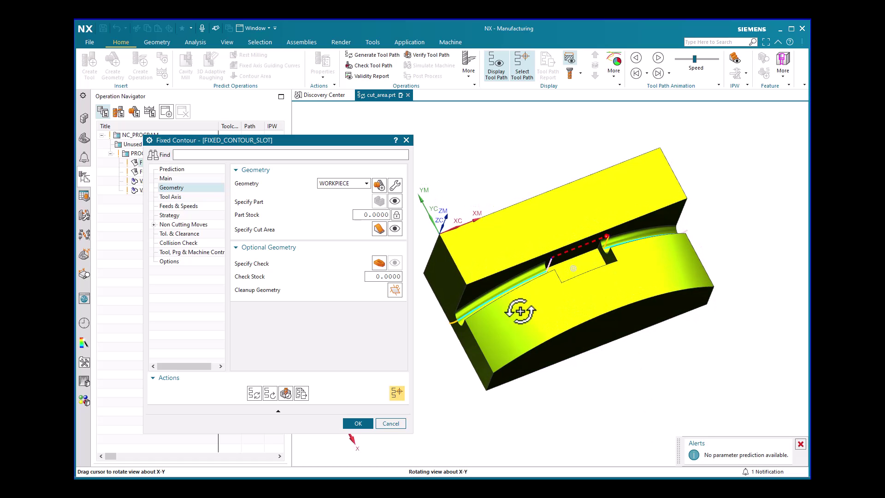
{"action": "middle_click_drag", "start_coordinate": [520, 312], "coordinate": [521, 312]}
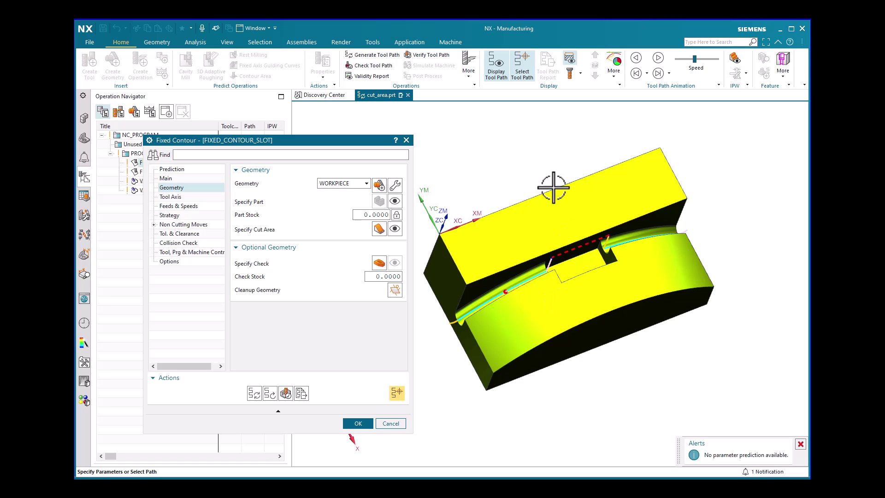
Step: Set the Transfer/Rapid between-regions traverse type to Direct and regenerate the tool path
{"action": "left_click", "coordinate": [154, 225]}
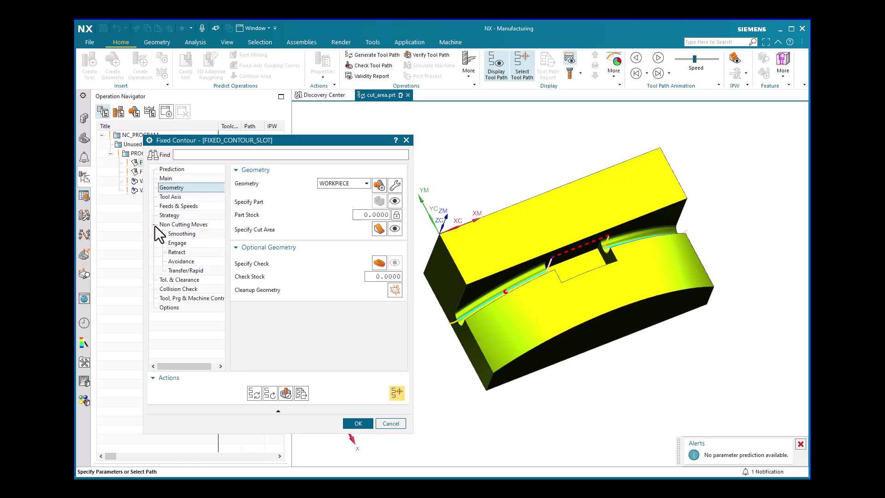
{"action": "left_click", "coordinate": [194, 270]}
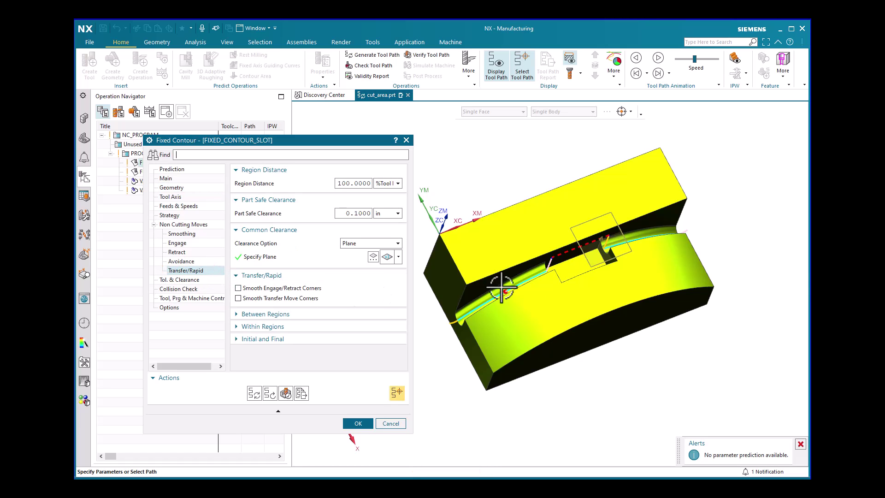
{"action": "middle_click_drag", "start_coordinate": [539, 279], "coordinate": [540, 275]}
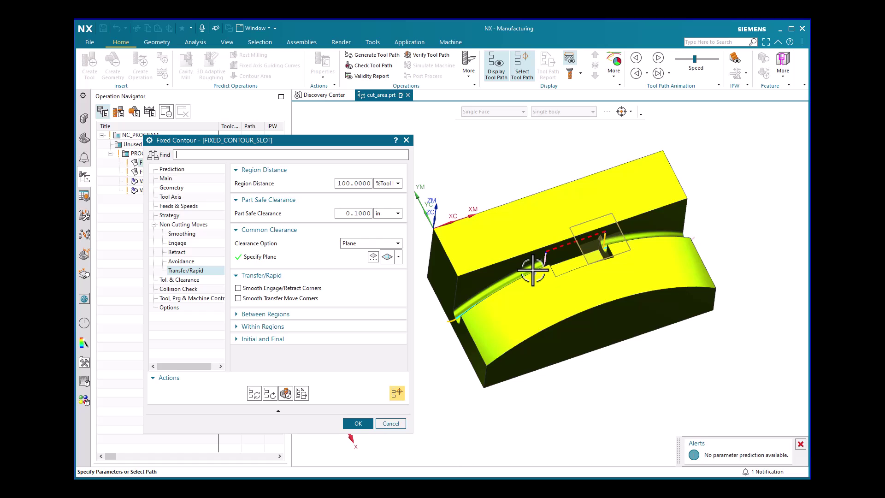
{"action": "middle_click_drag", "start_coordinate": [533, 271], "coordinate": [542, 272]}
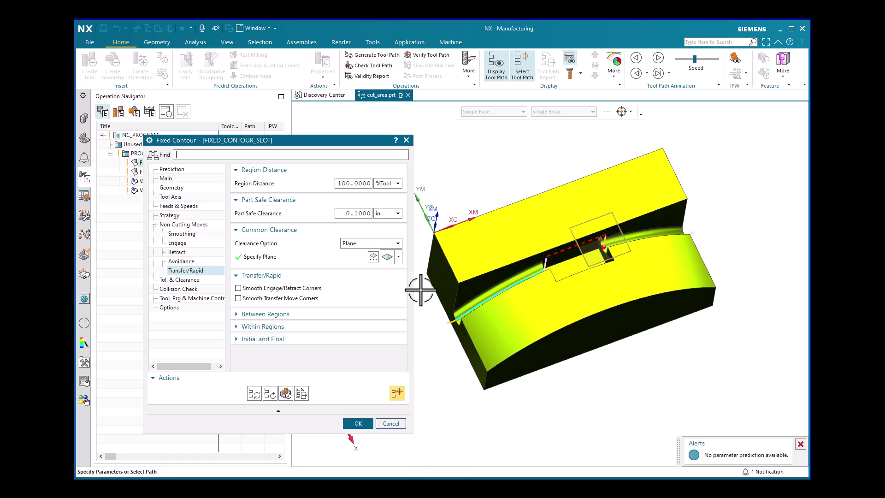
{"action": "left_click", "coordinate": [250, 315]}
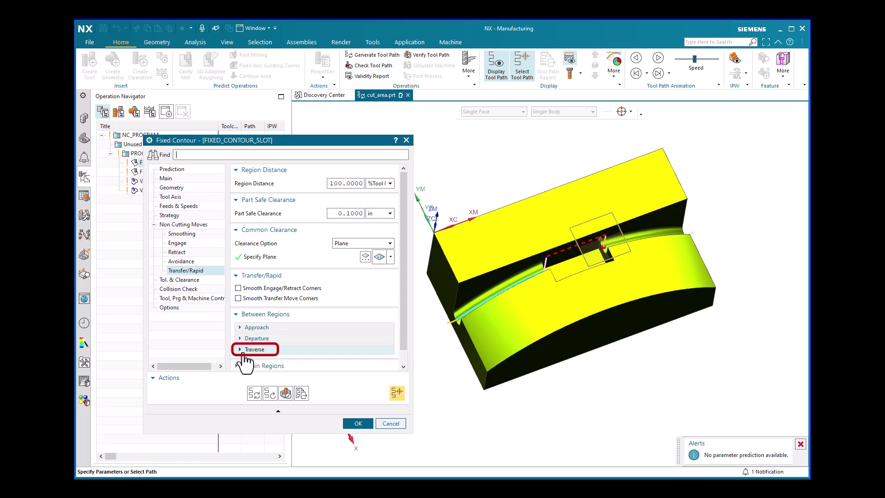
{"action": "left_click", "coordinate": [244, 350]}
{"action": "scroll", "coordinate": [242, 332], "scroll_direction": "down", "scroll_amount": 2}
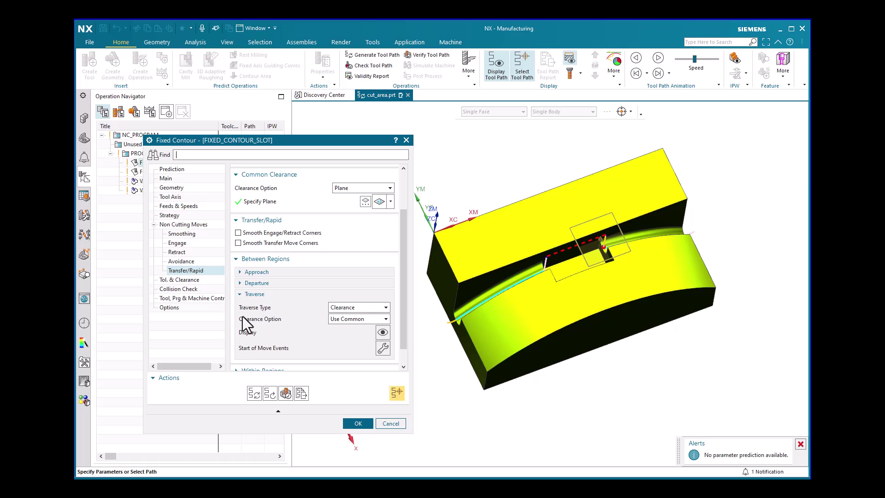
{"action": "left_click", "coordinate": [343, 306]}
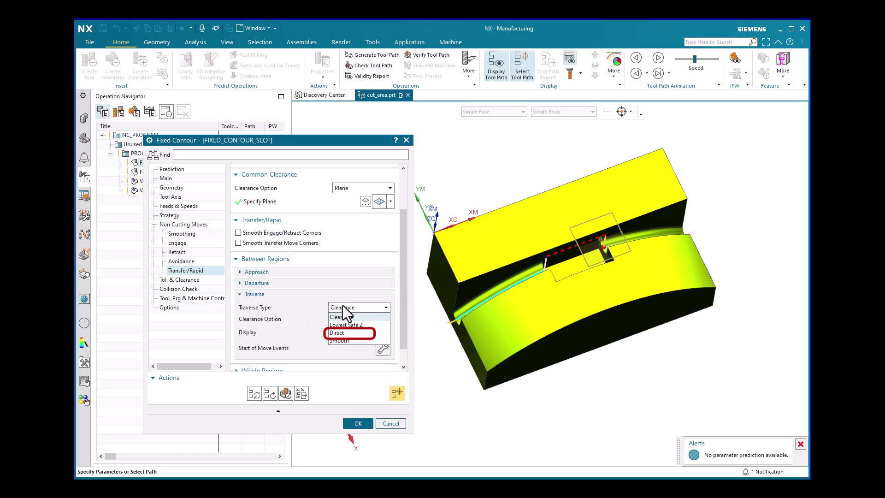
{"action": "left_click", "coordinate": [339, 333]}
{"action": "left_click", "coordinate": [254, 393]}
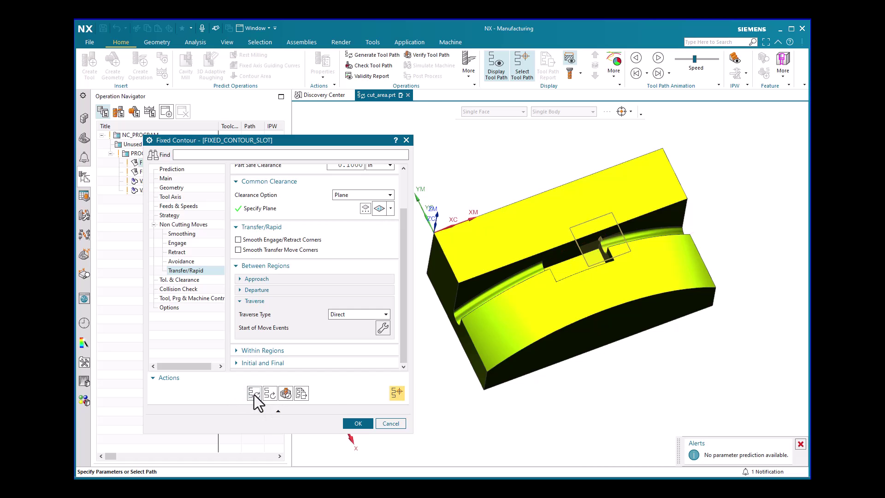
{"action": "middle_click", "coordinate": [254, 394]}
Step: Orbit around the slot and pick a point on the Direct-traverse tool path
{"action": "middle_click_drag", "start_coordinate": [492, 352], "coordinate": [491, 355]}
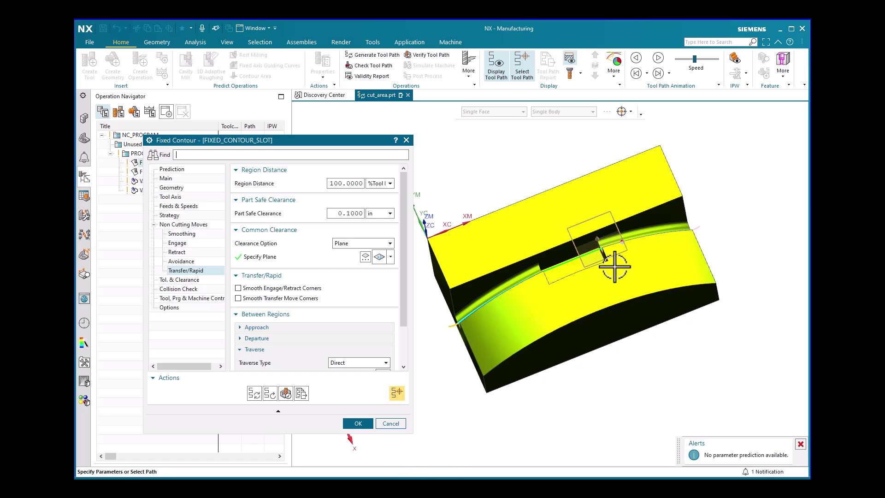
{"action": "middle_click_drag", "start_coordinate": [614, 263], "coordinate": [634, 264]}
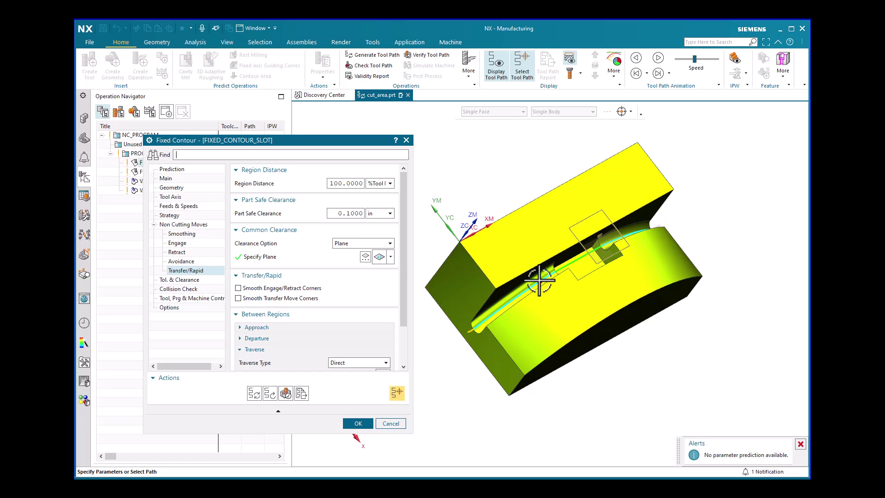
{"action": "left_click", "coordinate": [585, 261]}
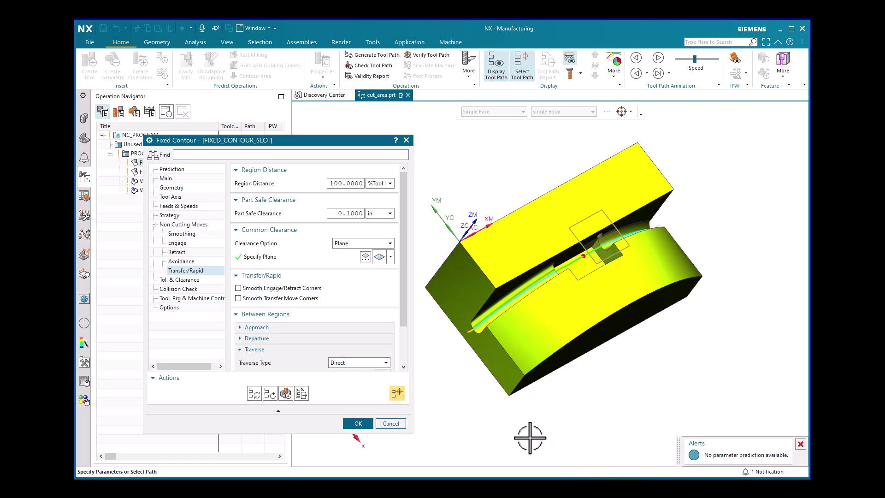
{"action": "middle_click", "coordinate": [252, 393]}
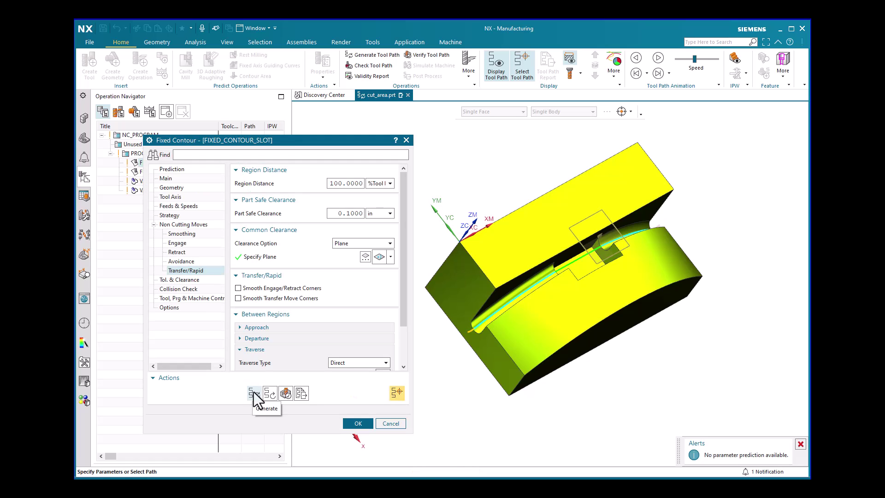
Step: Play a 3D Dynamic verification at animation speed 1, raising the No blank warning
{"action": "left_click", "coordinate": [284, 394]}
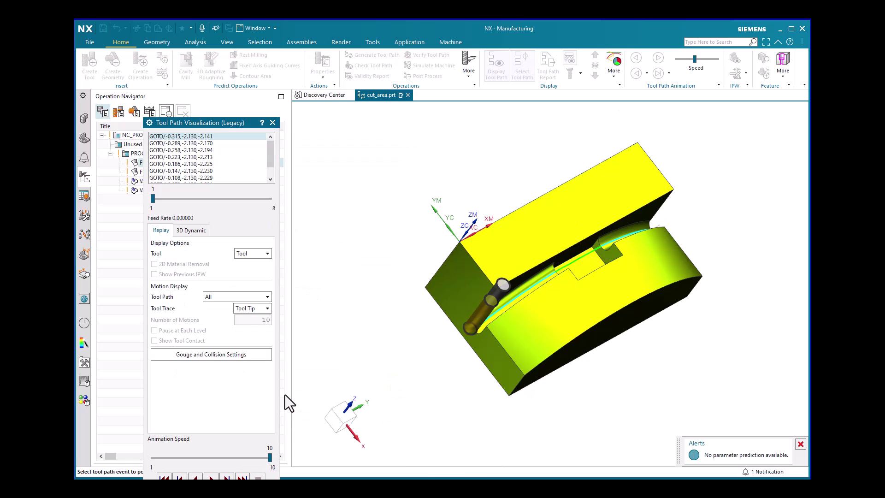
{"action": "left_click", "coordinate": [188, 160]}
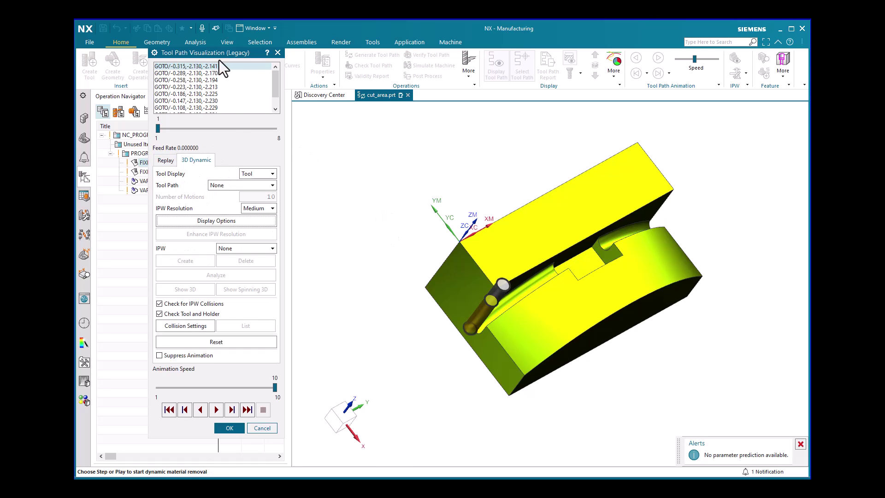
{"action": "left_click", "coordinate": [185, 388]}
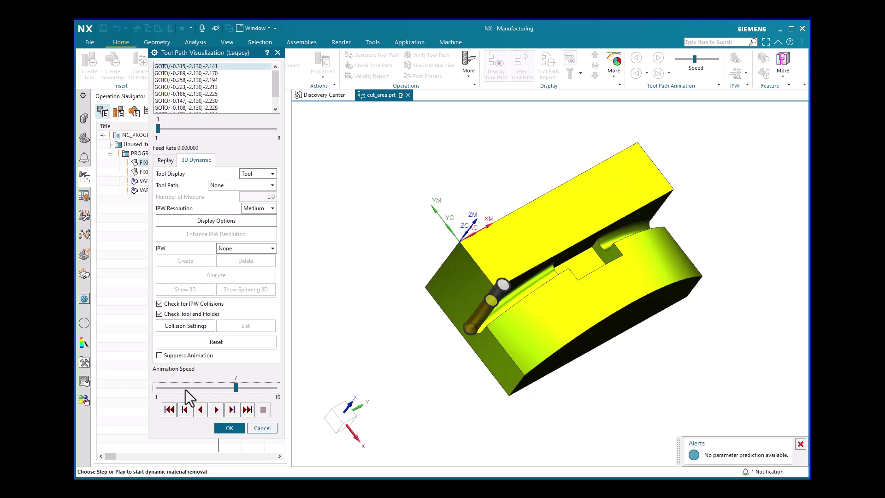
{"action": "left_click_drag", "start_coordinate": [185, 389], "coordinate": [162, 388]}
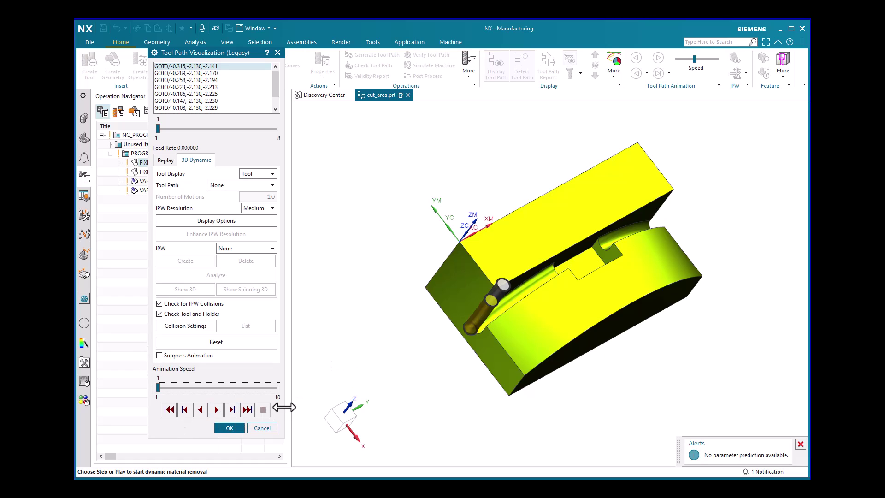
{"action": "left_click", "coordinate": [216, 410]}
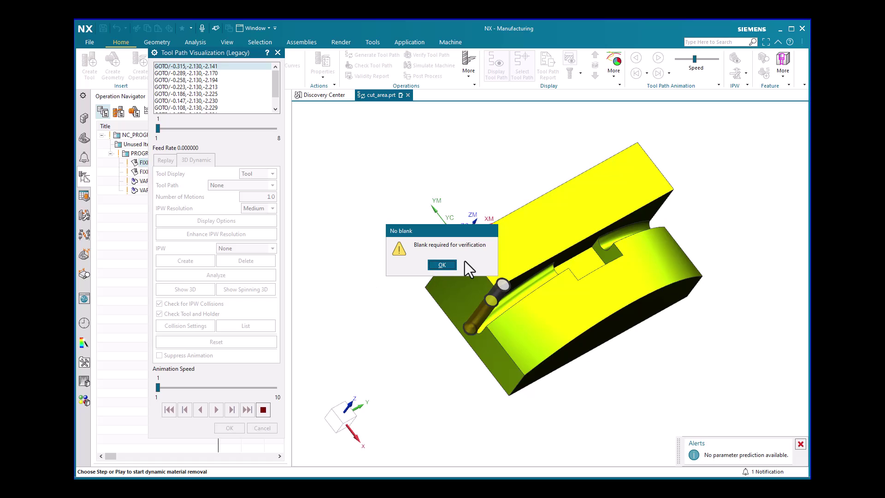
Step: Acknowledge the No blank warning and accept a Bounding Block blank for simulation
{"action": "left_click", "coordinate": [442, 265]}
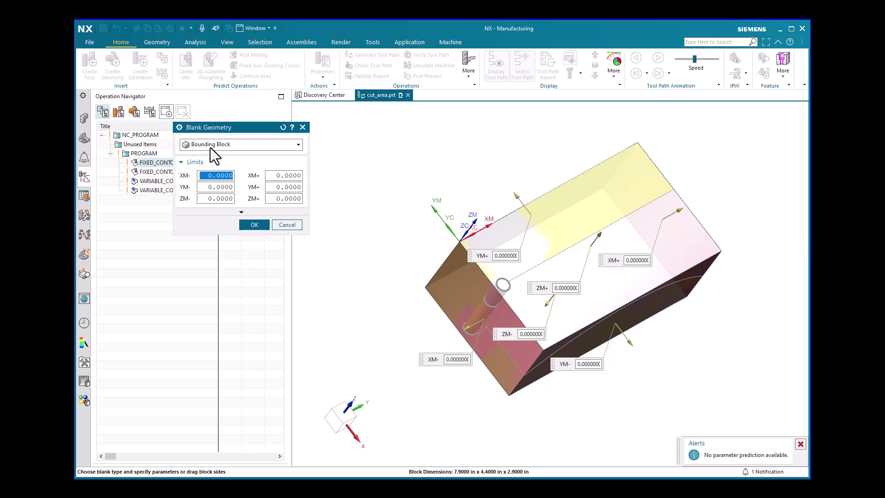
{"action": "left_click", "coordinate": [248, 225]}
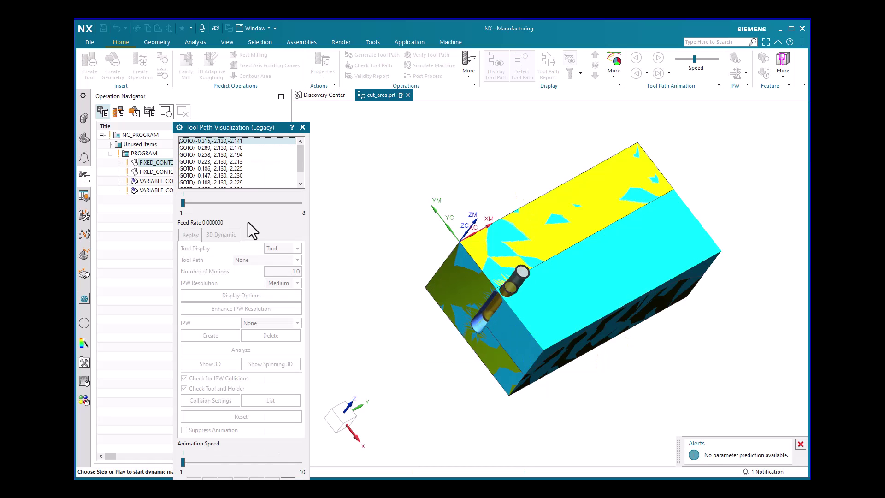